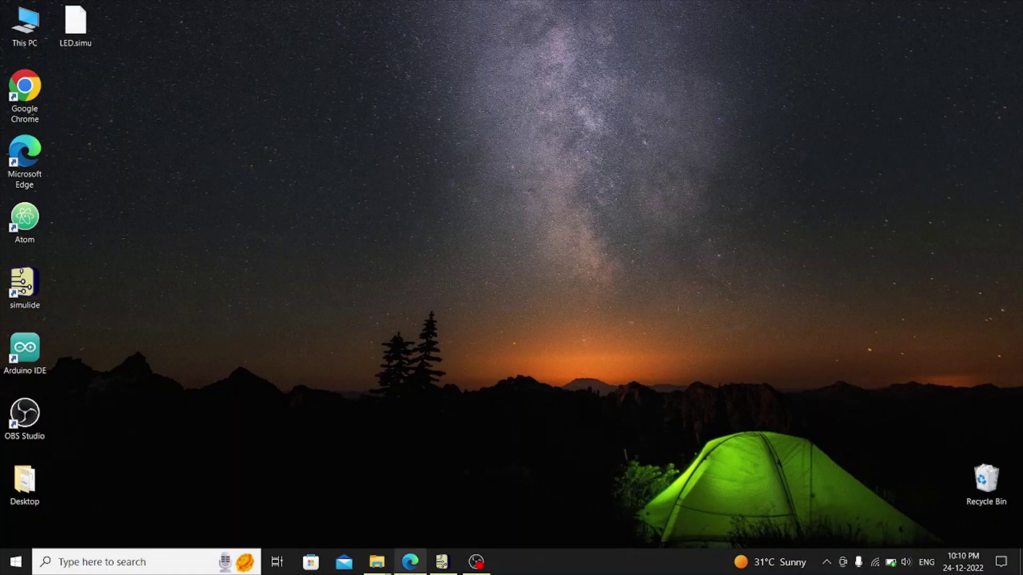
- Open simulide.com in Edge and view the Downloads page's Windows, Linux and macOS builds
click(411, 562)
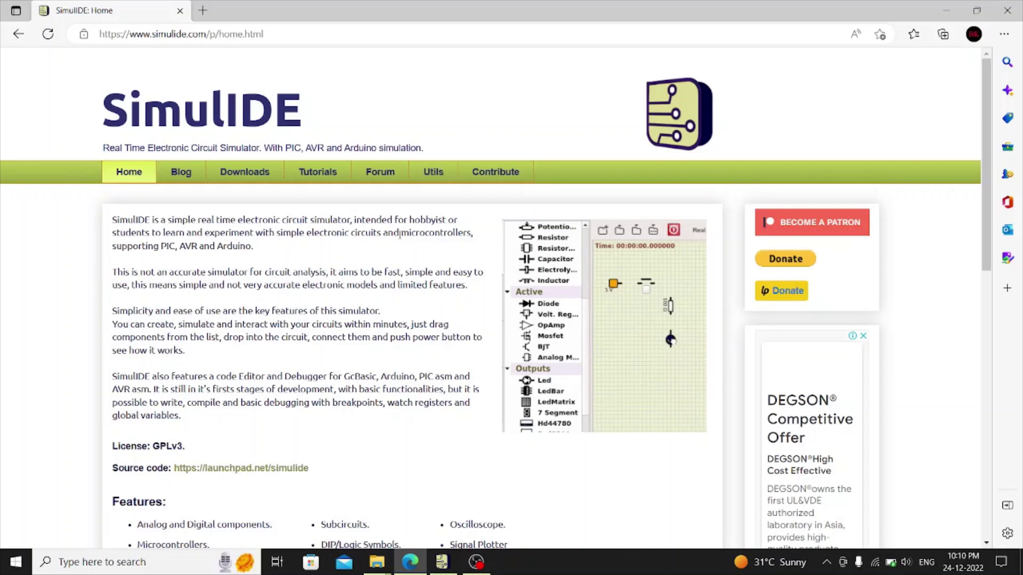
click(247, 174)
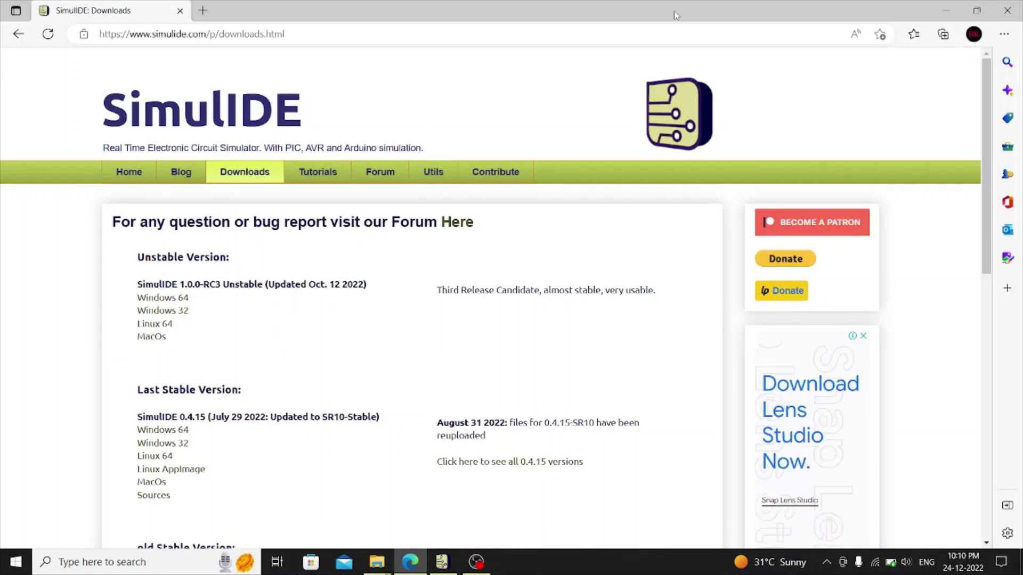
- Minimize the browser, return to LED.simu in SimulIDE, and delete the entire existing circuit
click(949, 10)
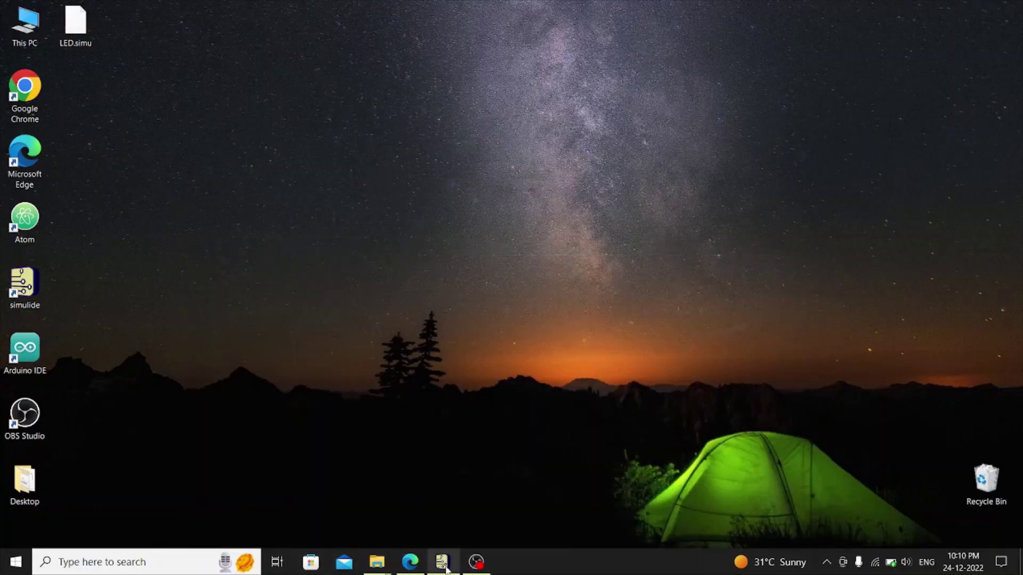
click(442, 562)
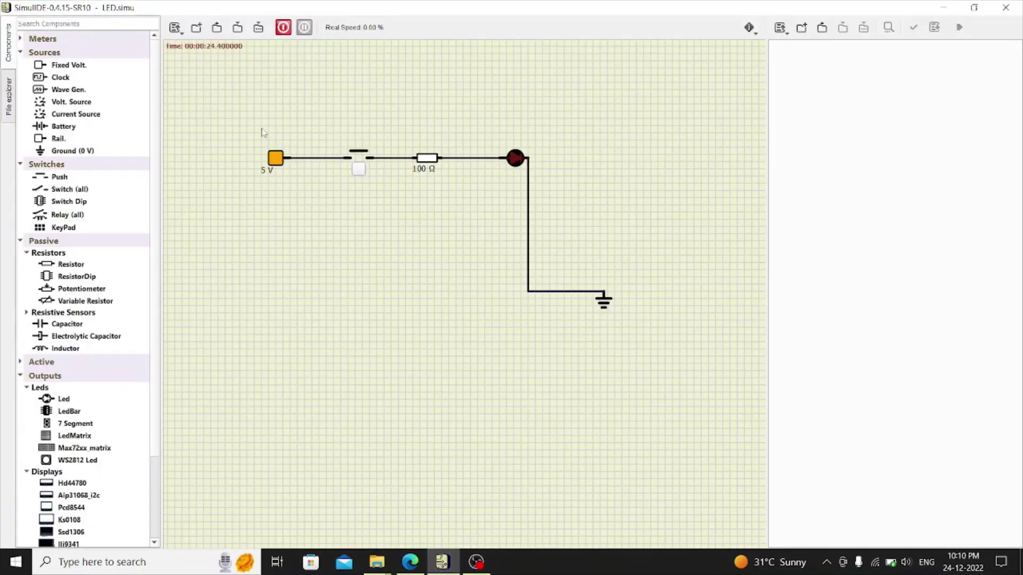
drag(217, 59, 761, 393)
key(Delete)
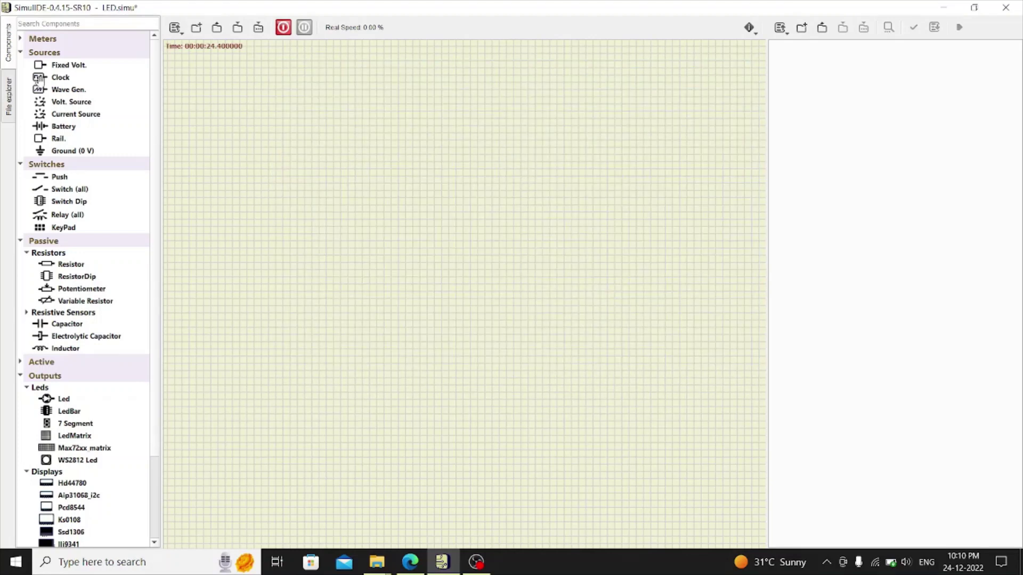
- Collapse and re-expand the Meters, Sources, Switches and Passive categories in the Components panel
click(21, 53)
click(20, 66)
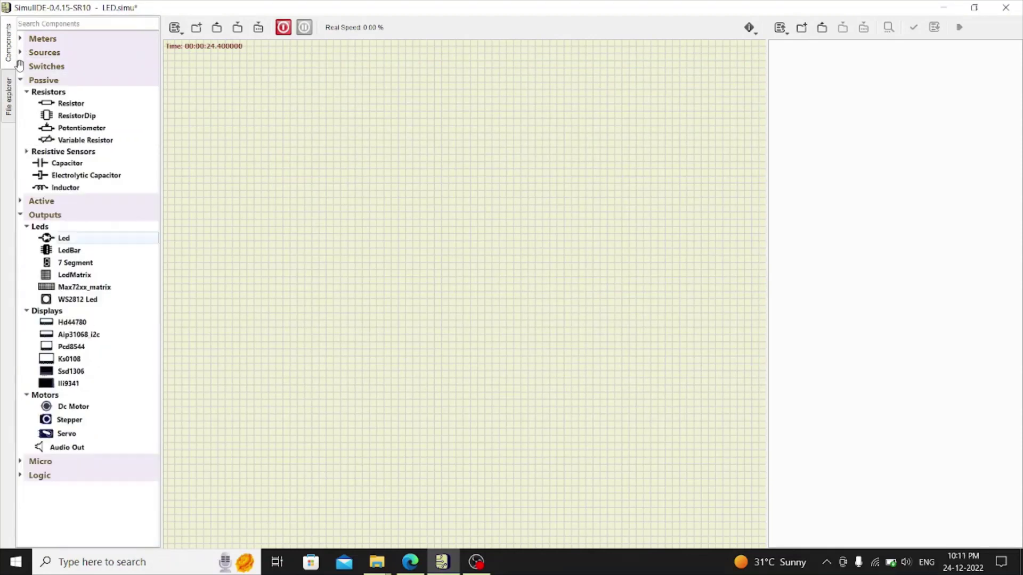
click(20, 79)
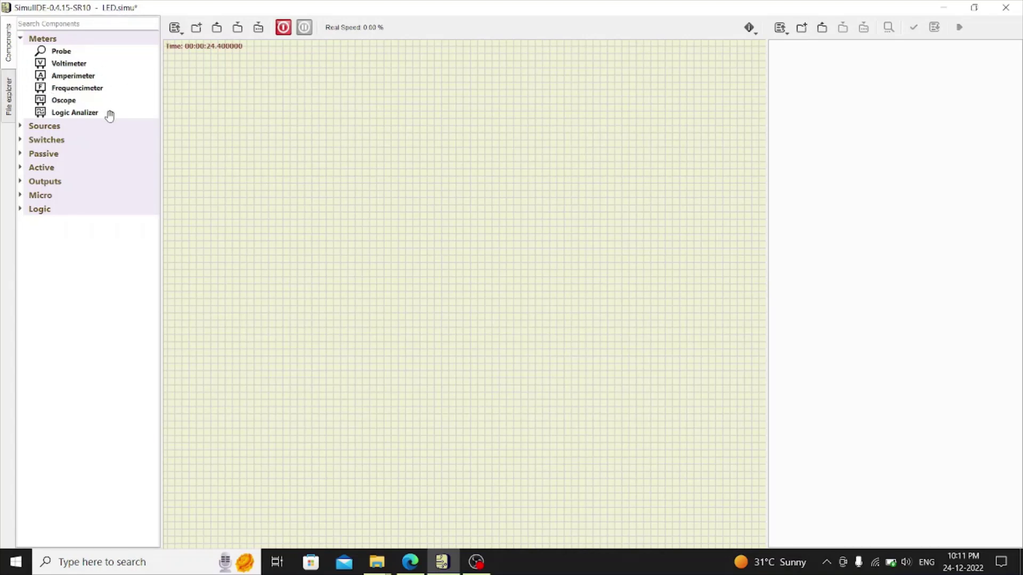
click(21, 35)
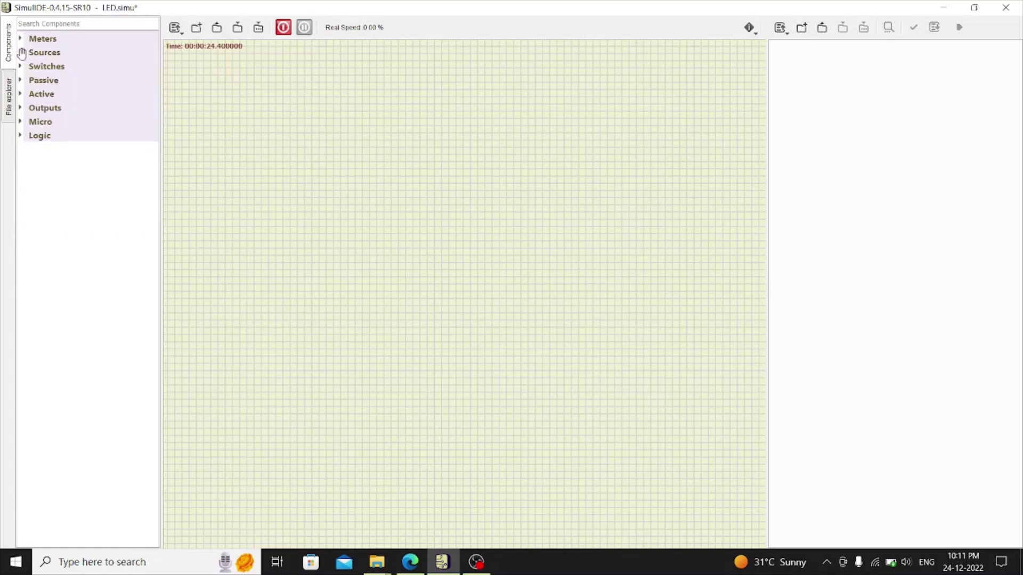
click(21, 52)
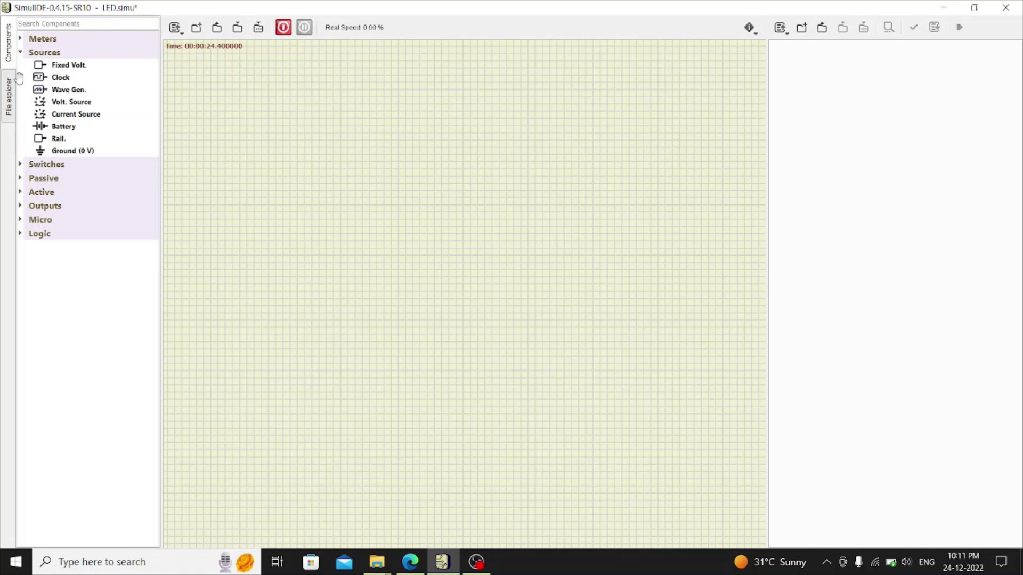
click(19, 52)
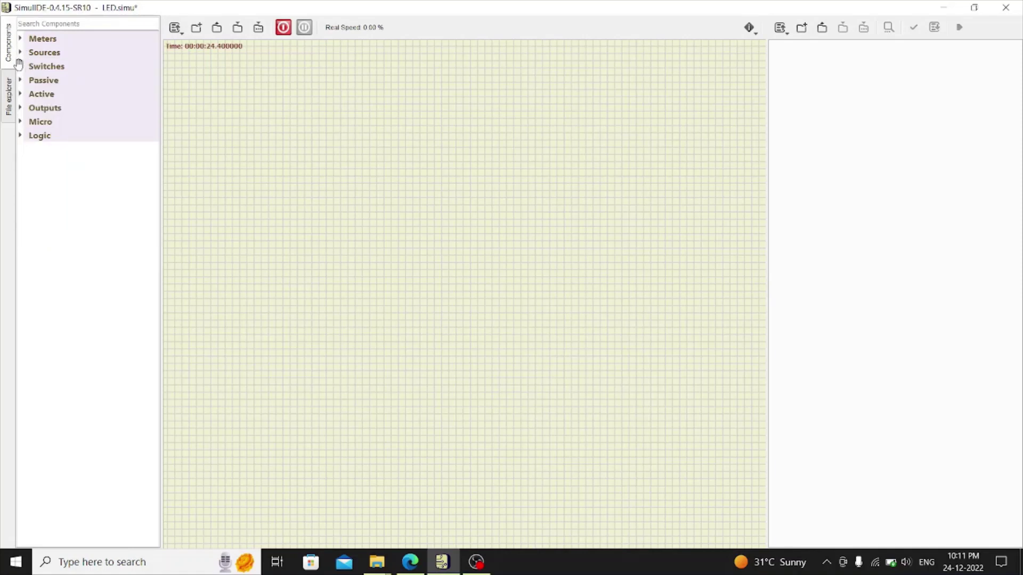
click(19, 66)
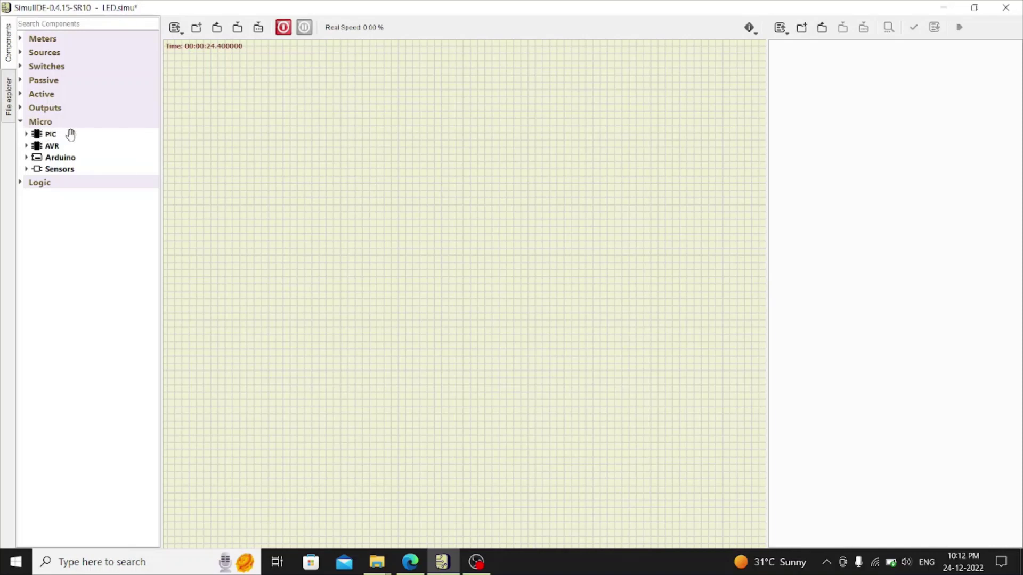
- Expand the PIC, AVR and Arduino microcontroller families to browse their parts
click(26, 134)
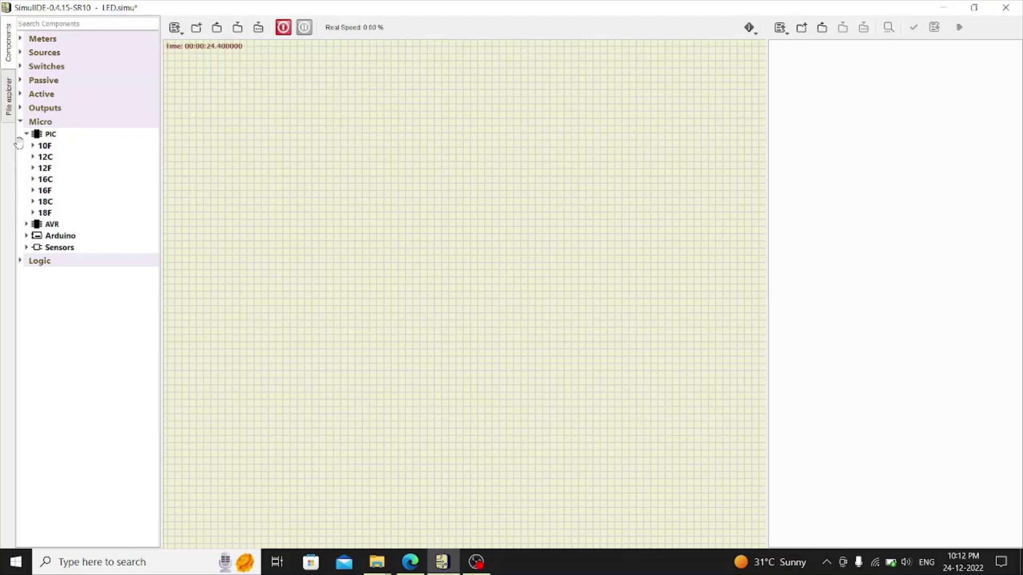
click(25, 224)
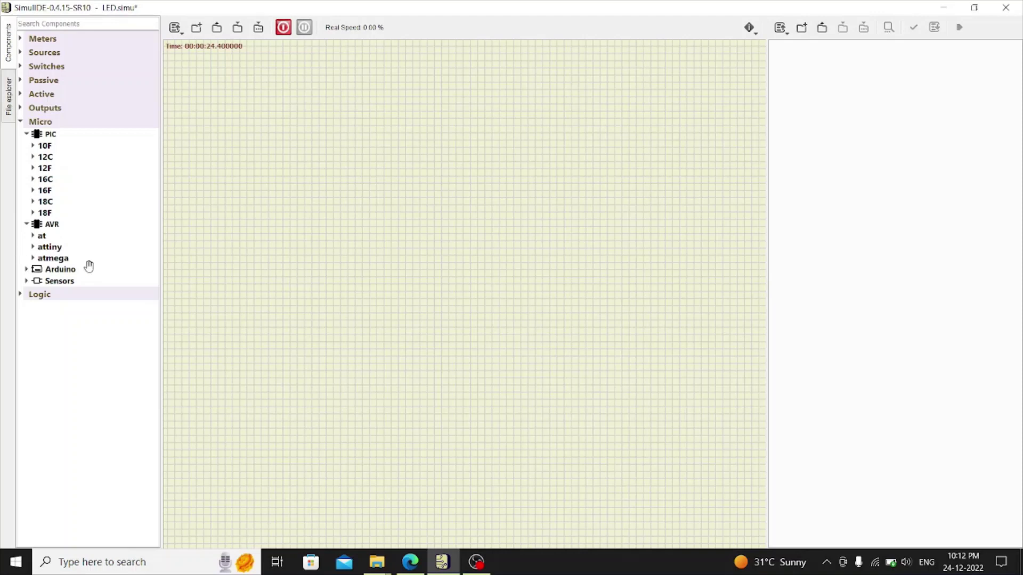
click(26, 269)
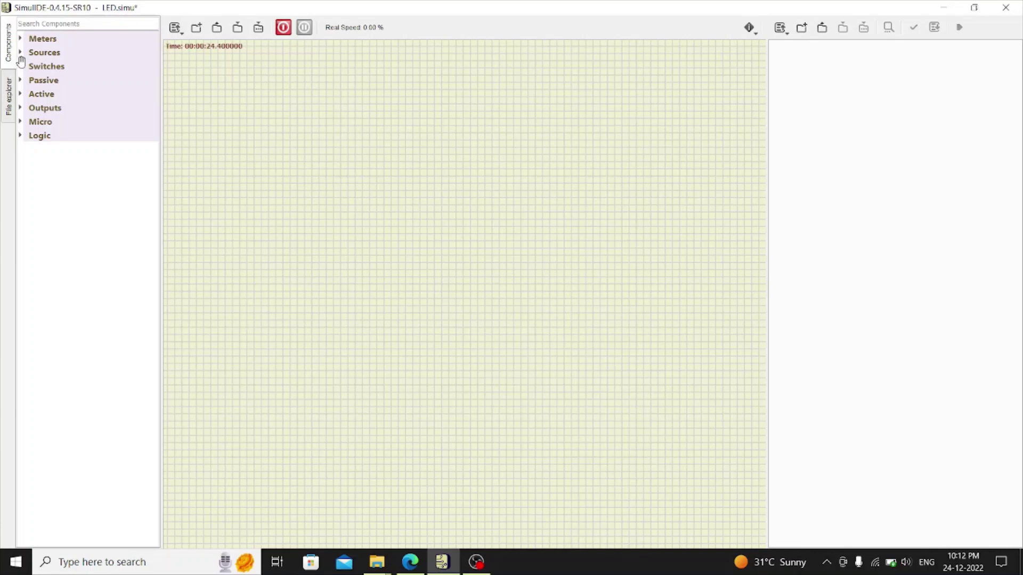
- Place a 5 V rail, a ground symbol, and a push switch right of the source
click(20, 52)
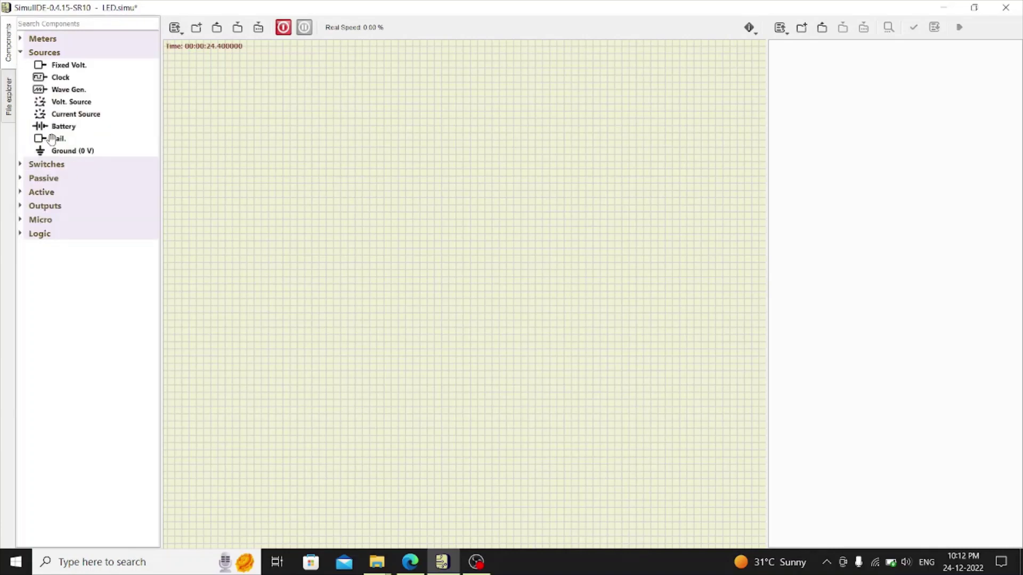
drag(52, 139, 258, 166)
drag(81, 150, 518, 220)
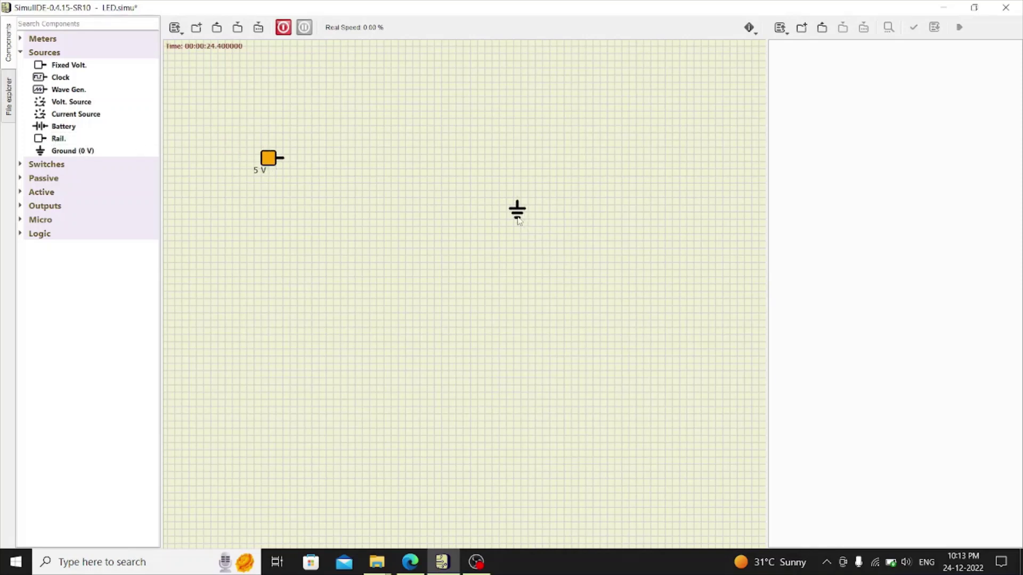
click(22, 164)
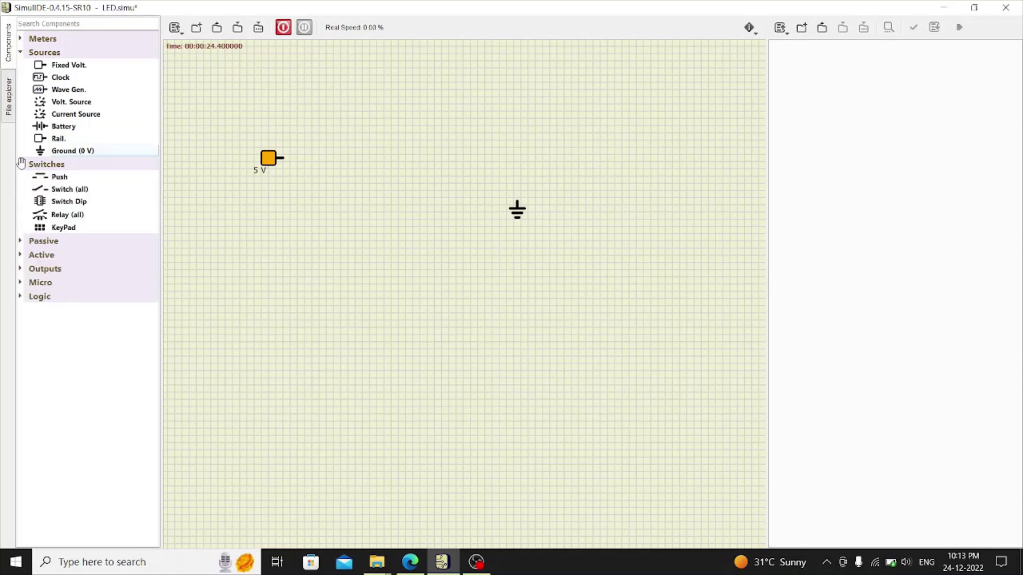
drag(45, 177, 259, 185)
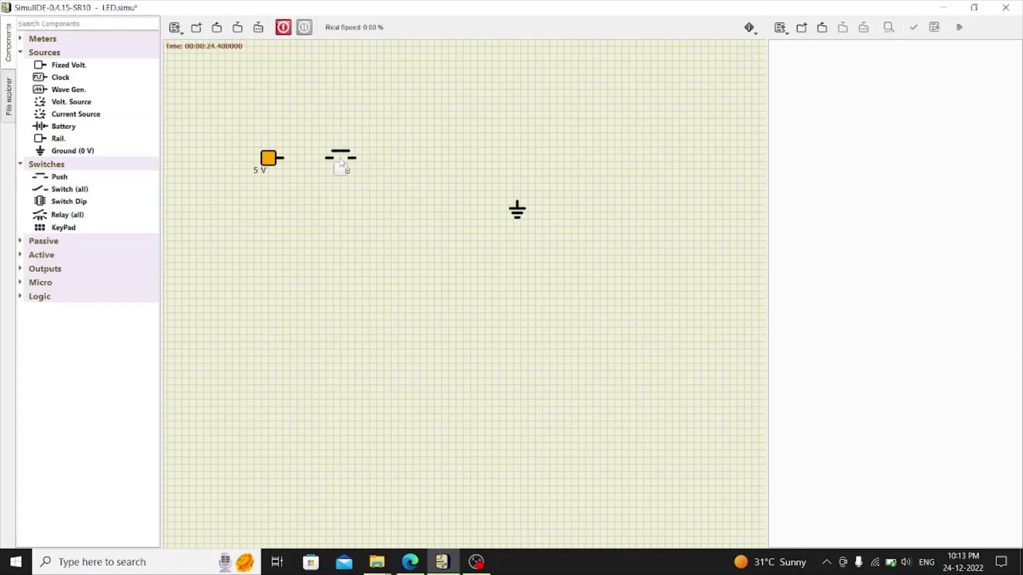
drag(339, 162, 330, 161)
- Place a 100 Ω resistor and an LED in a row right of the switch
click(22, 241)
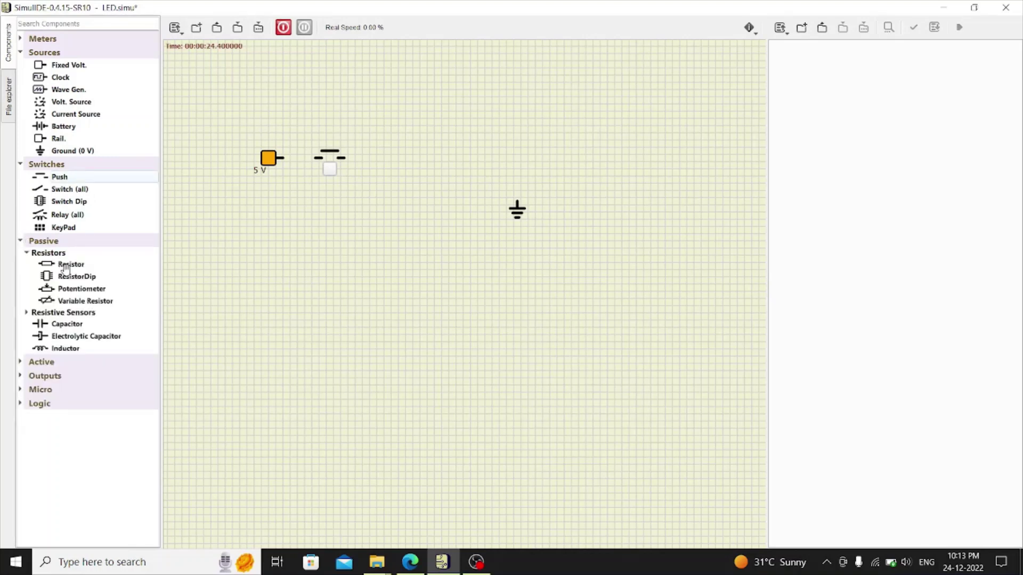
drag(65, 263, 402, 160)
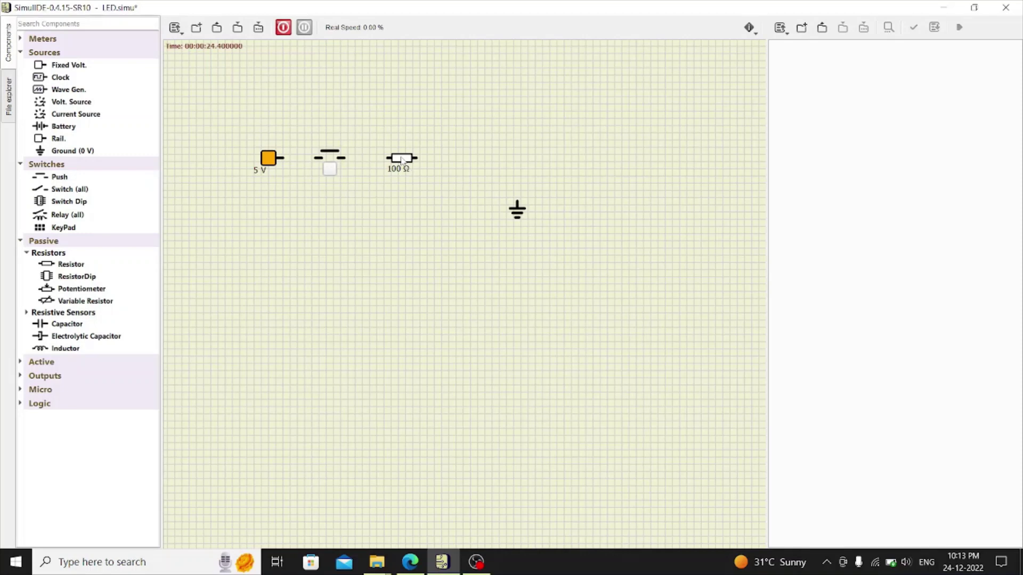
click(22, 376)
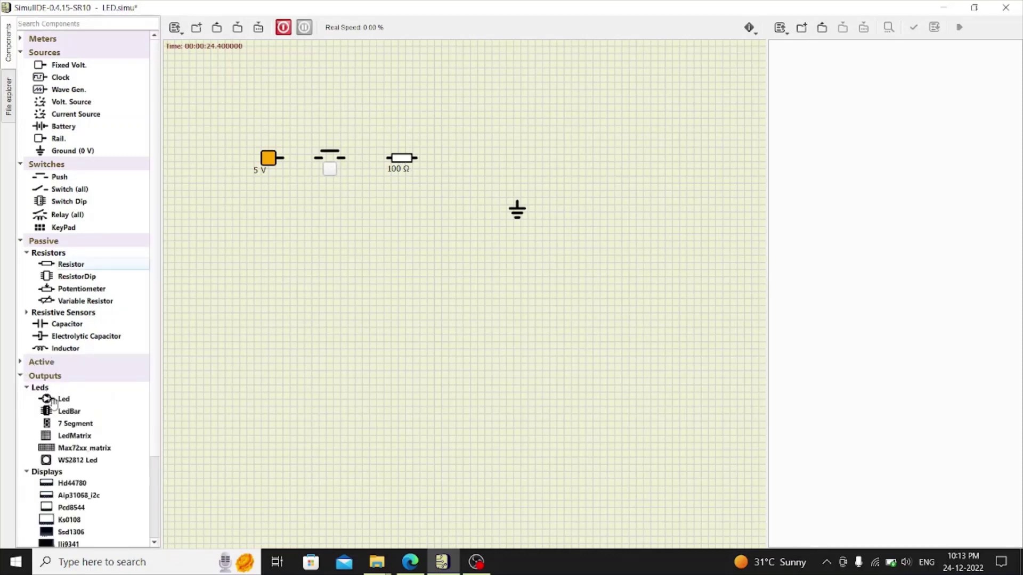
drag(53, 398, 476, 162)
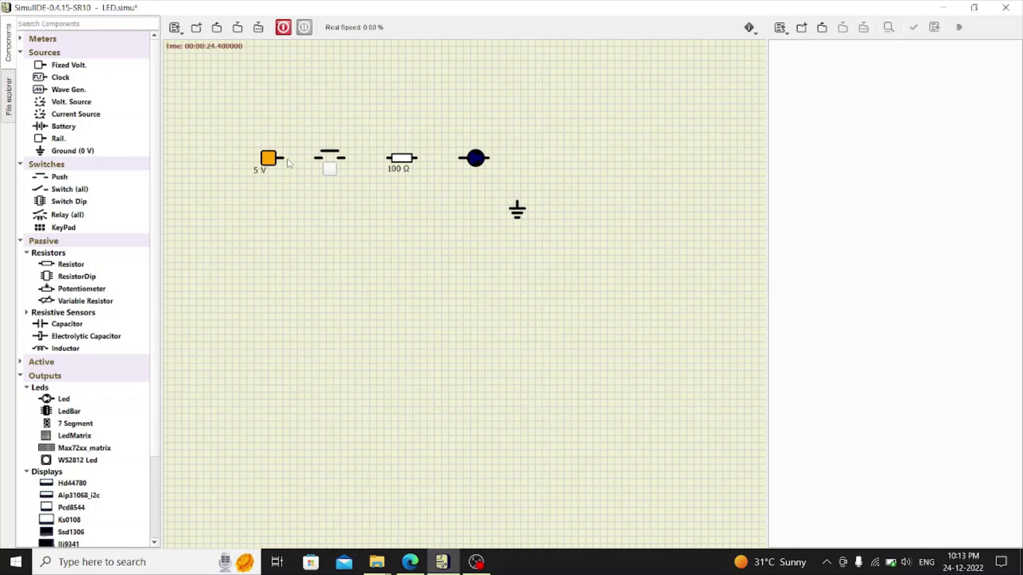
- Wire 5 V to the switch, switch to resistor, resistor to LED, and LED to ground
drag(281, 158, 391, 157)
click(391, 157)
drag(416, 158, 458, 157)
drag(490, 158, 517, 208)
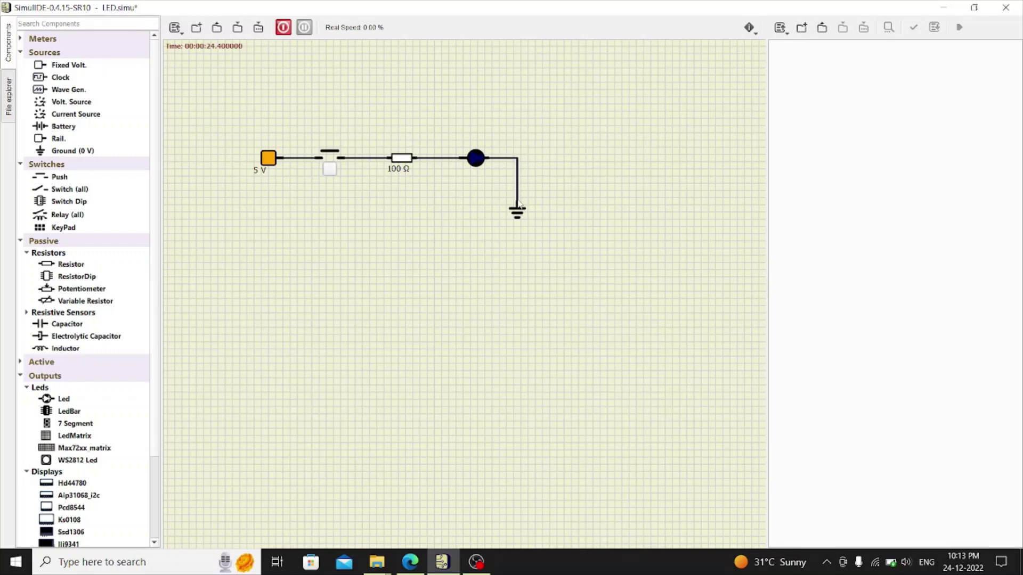
- Set the LED's Color property to green in its Properties panel, then close it
right_click(471, 160)
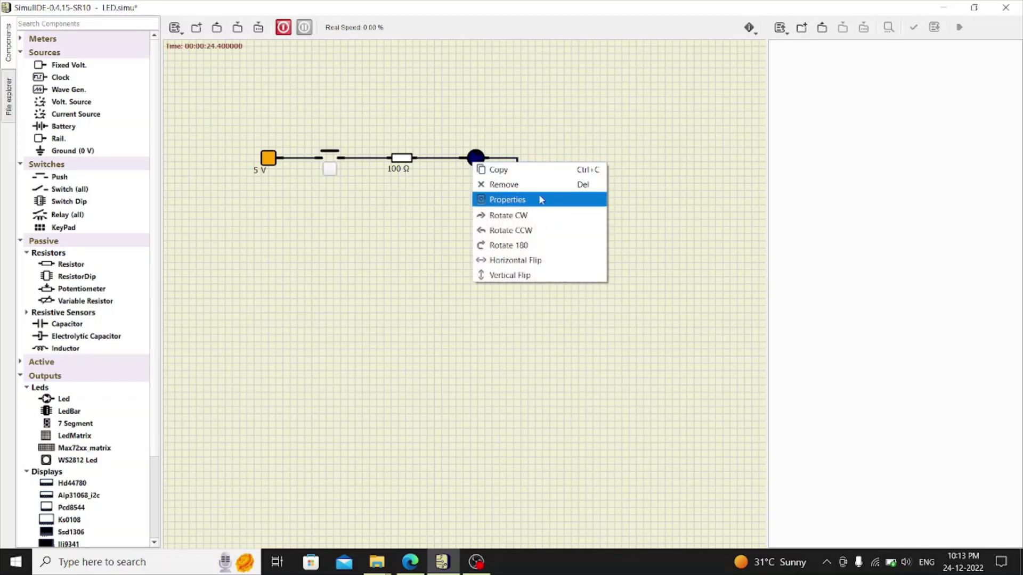
click(520, 203)
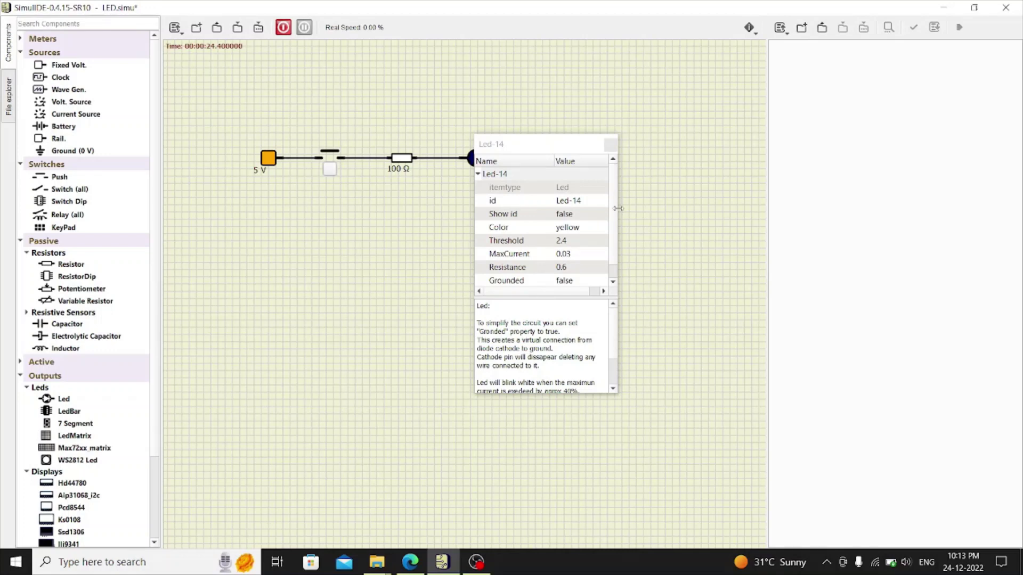
drag(618, 213, 728, 214)
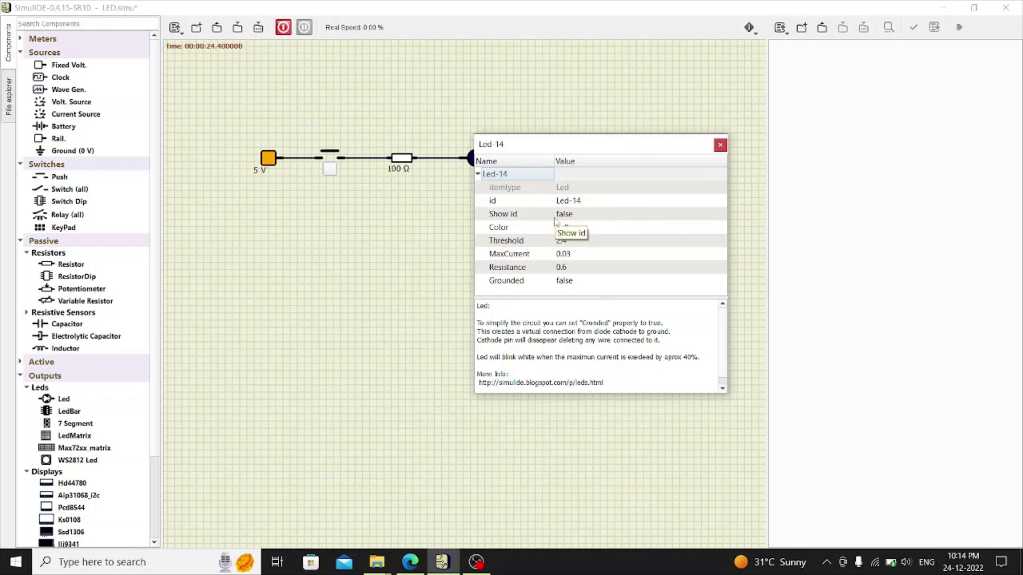
drag(531, 149, 560, 126)
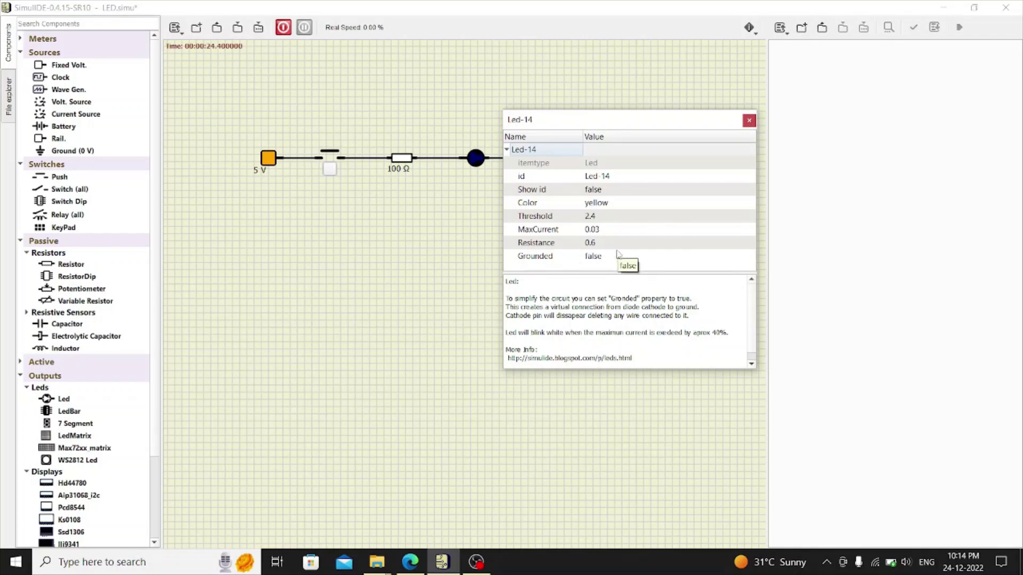
click(606, 205)
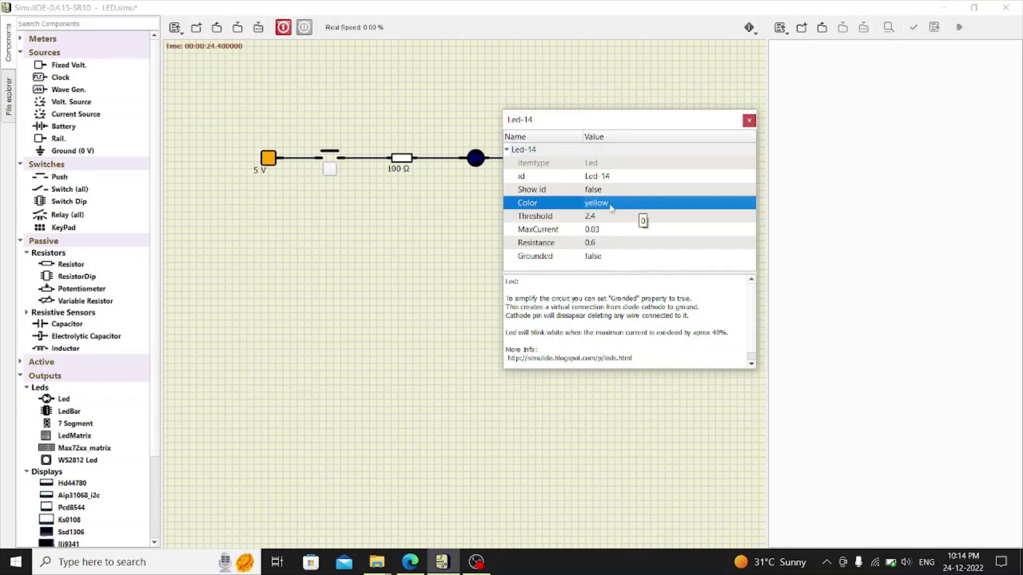
click(606, 204)
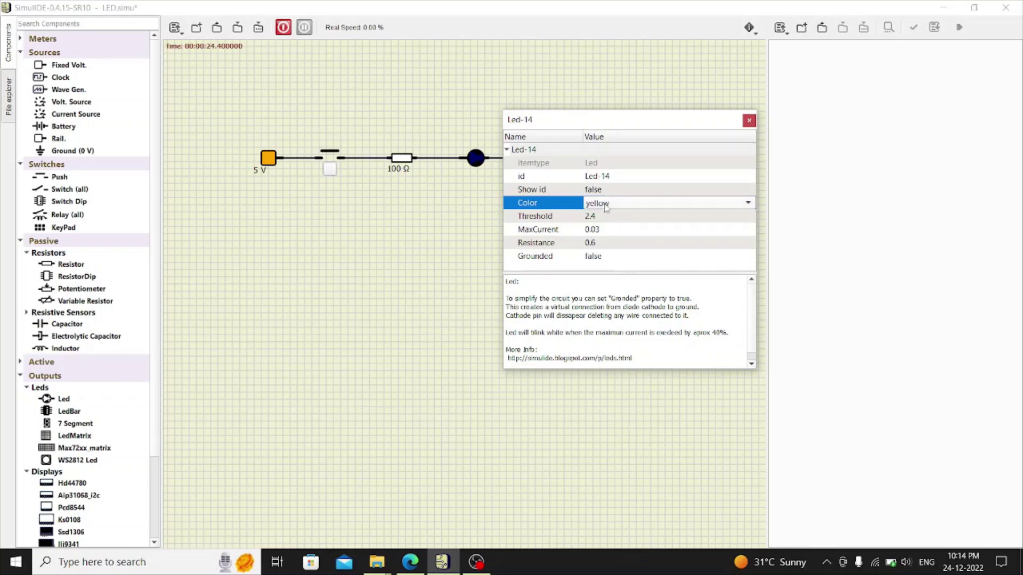
click(747, 203)
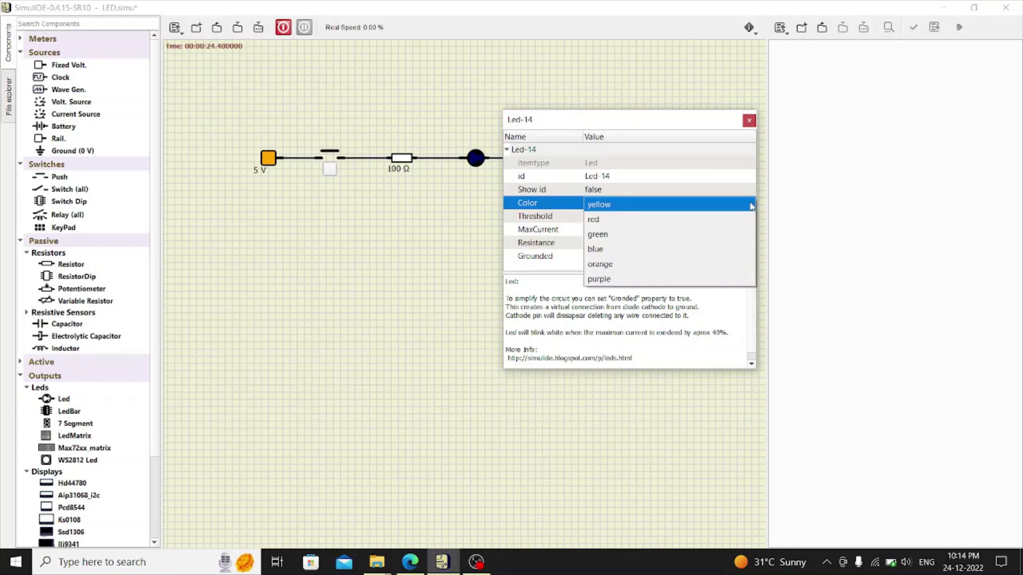
click(603, 235)
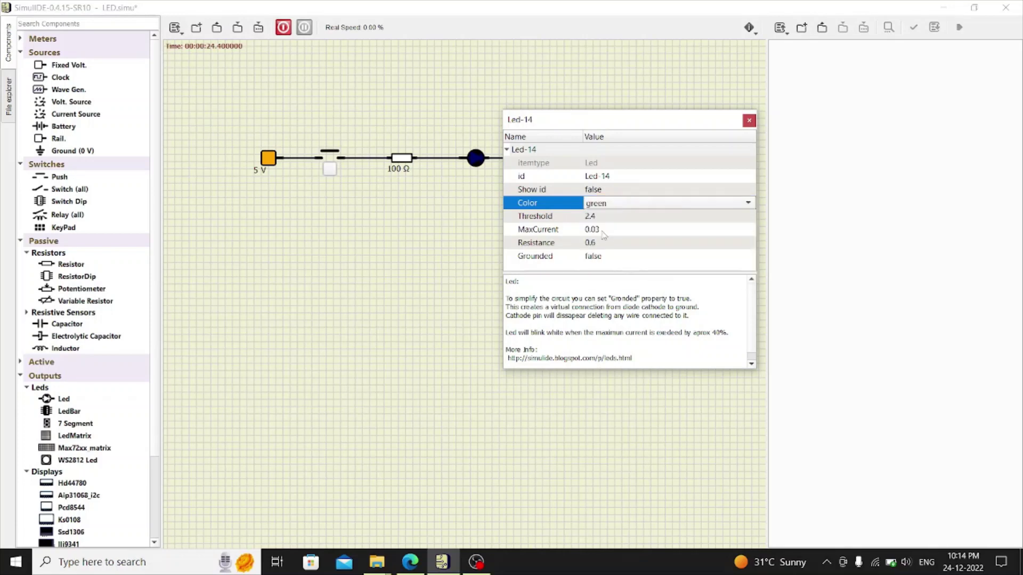
click(749, 121)
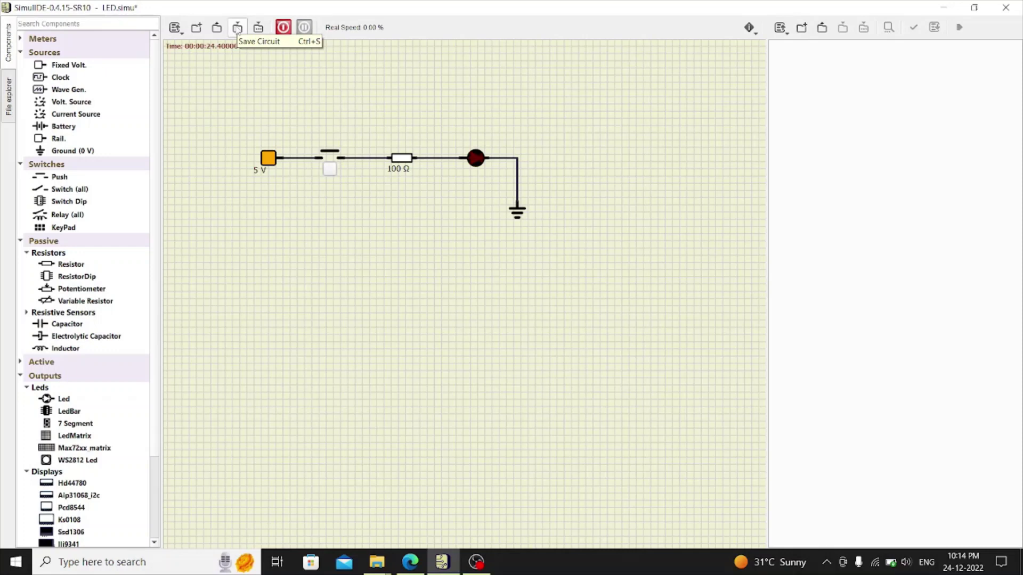
- Save the completed circuit to LED.simu
click(237, 28)
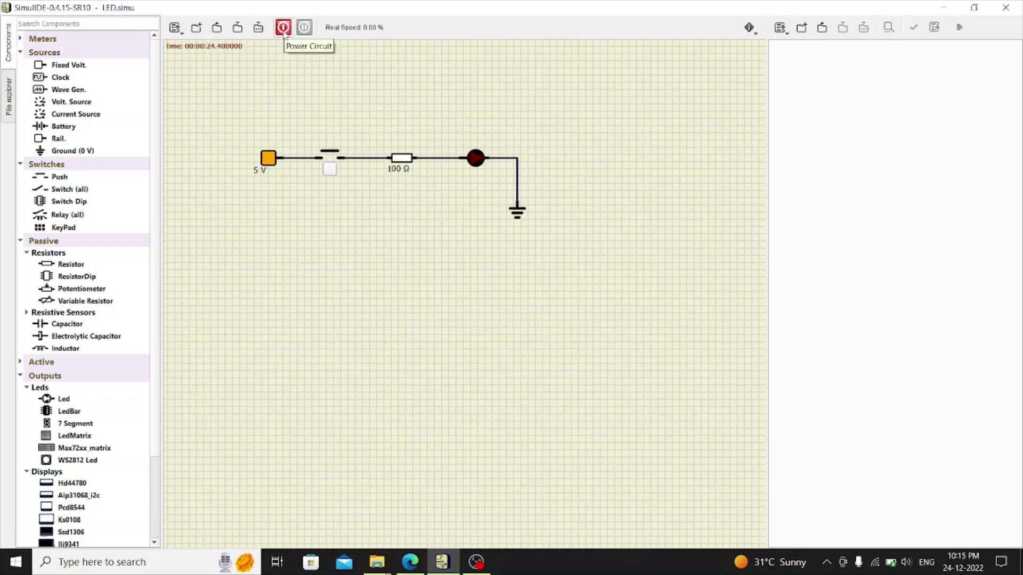
- Power the circuit, press the push switch to light the LED, then release it
click(283, 30)
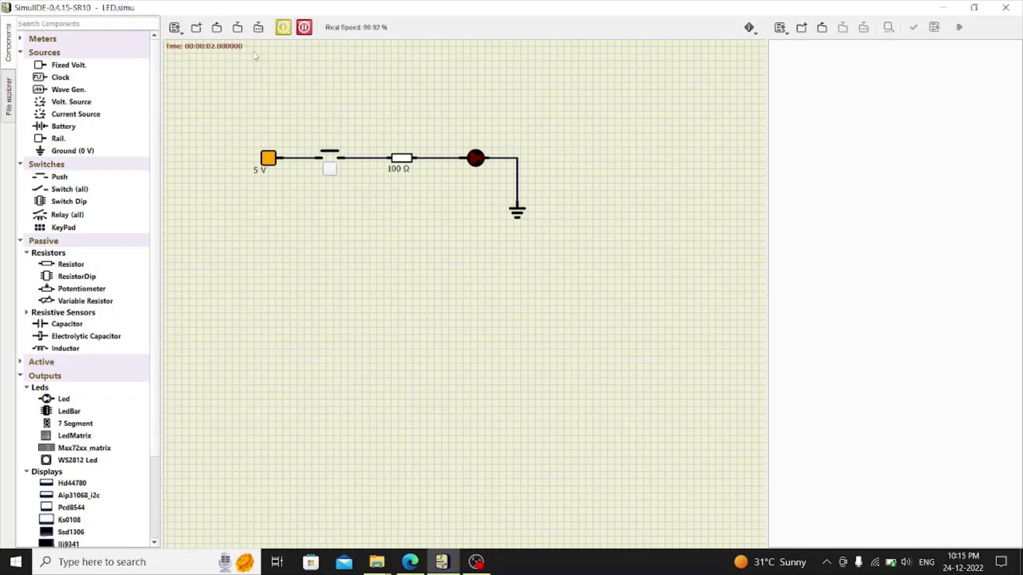
click(330, 171)
drag(330, 170, 330, 170)
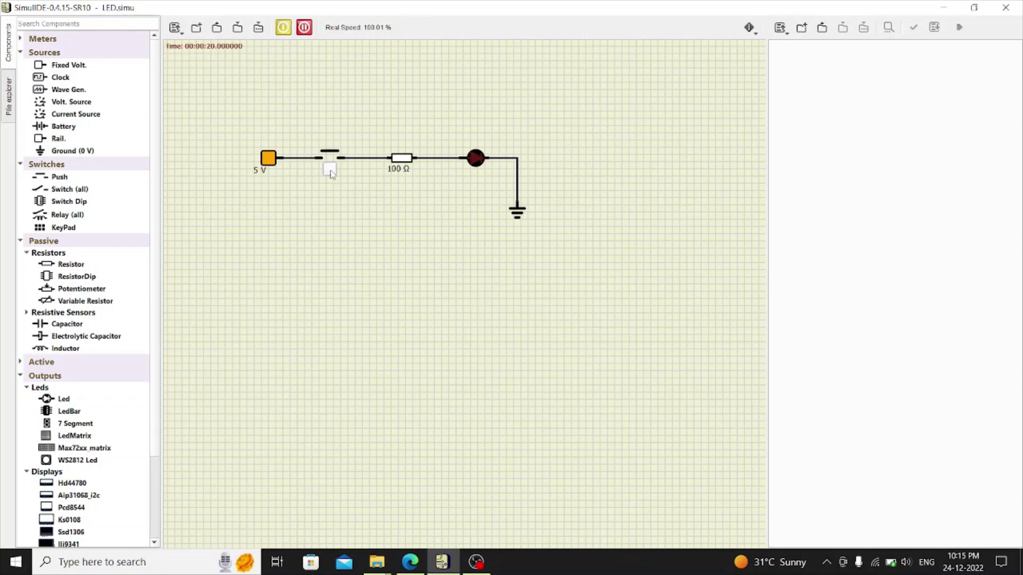